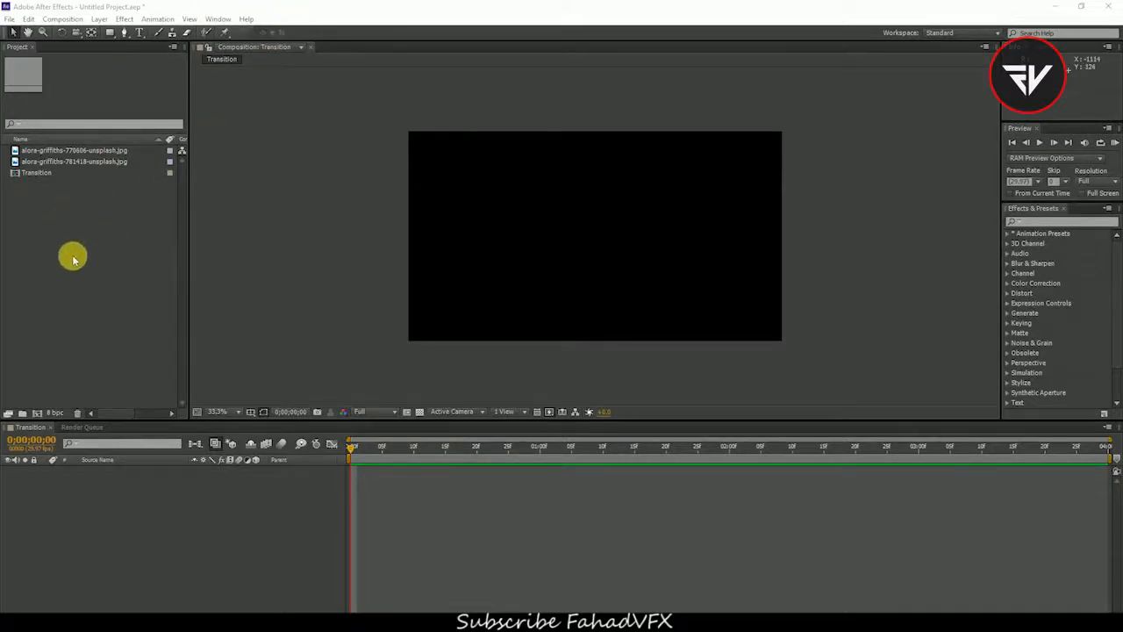
click(46, 175)
click(29, 179)
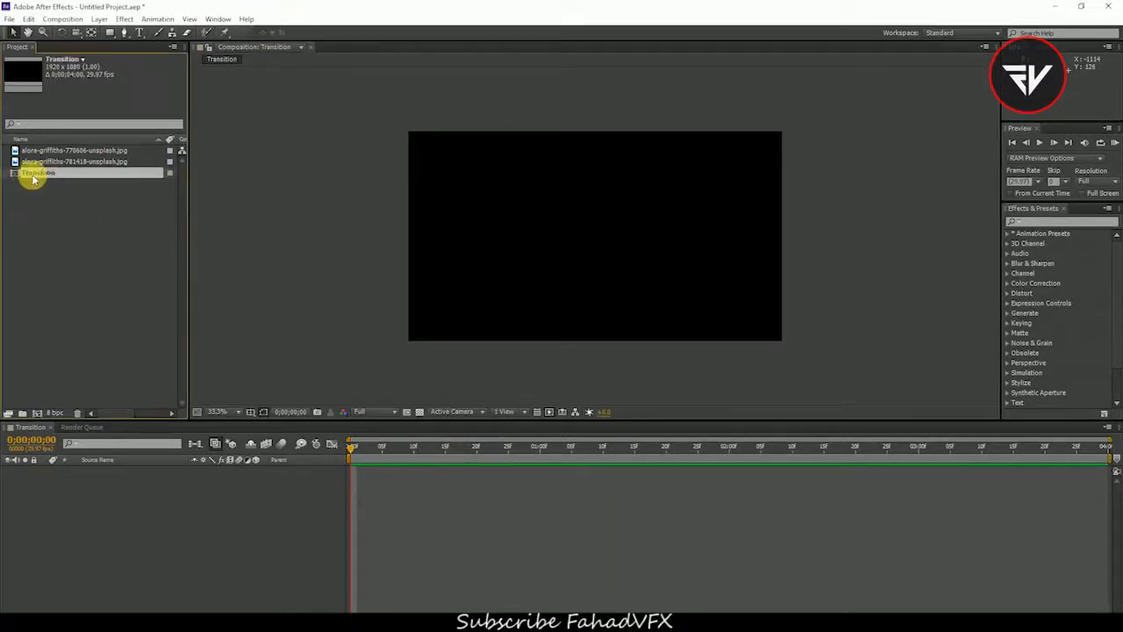
click(75, 280)
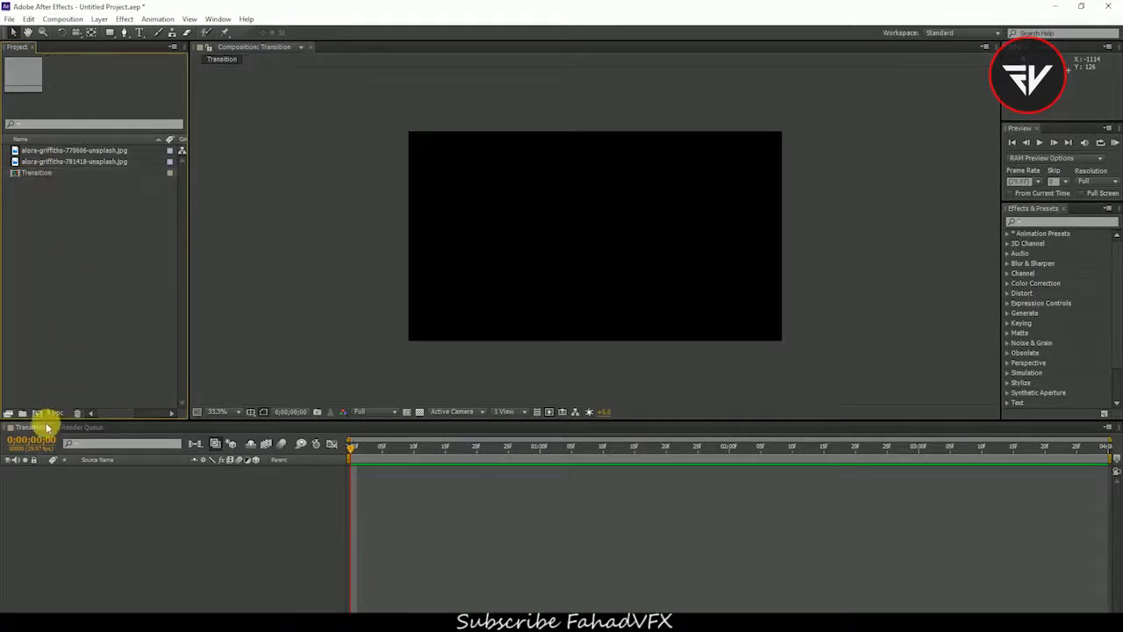
- Import 500+ Transitions.aep as a project from the Mega_Graphics_Pack folder, found in the mega_pack folder on the Desktop
right_click(49, 248)
mouse_move(76, 289)
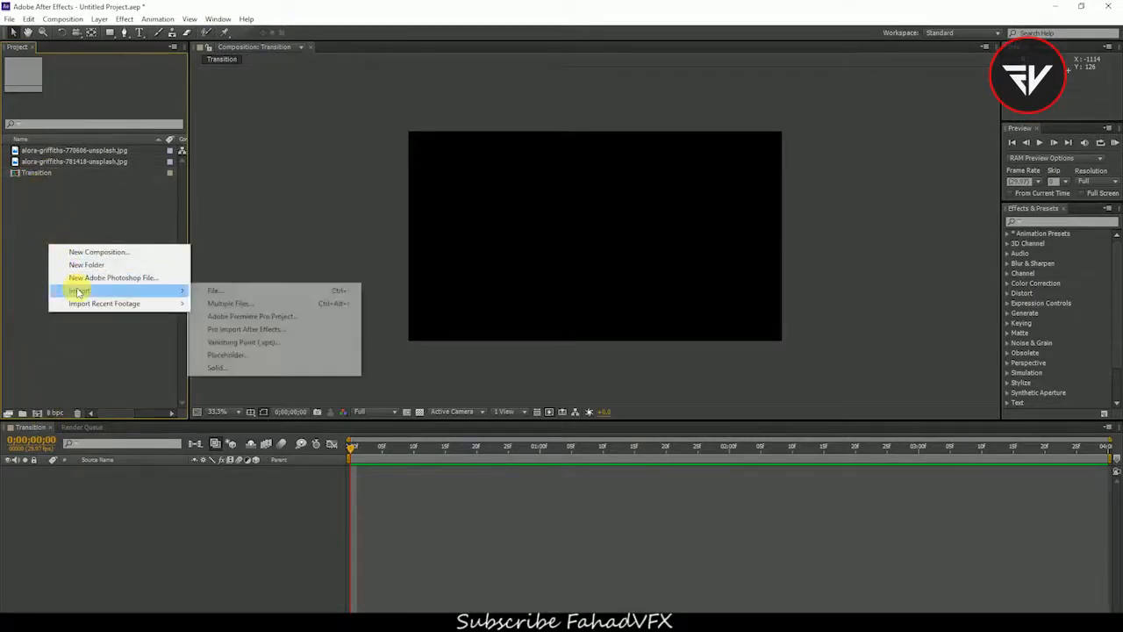
click(226, 292)
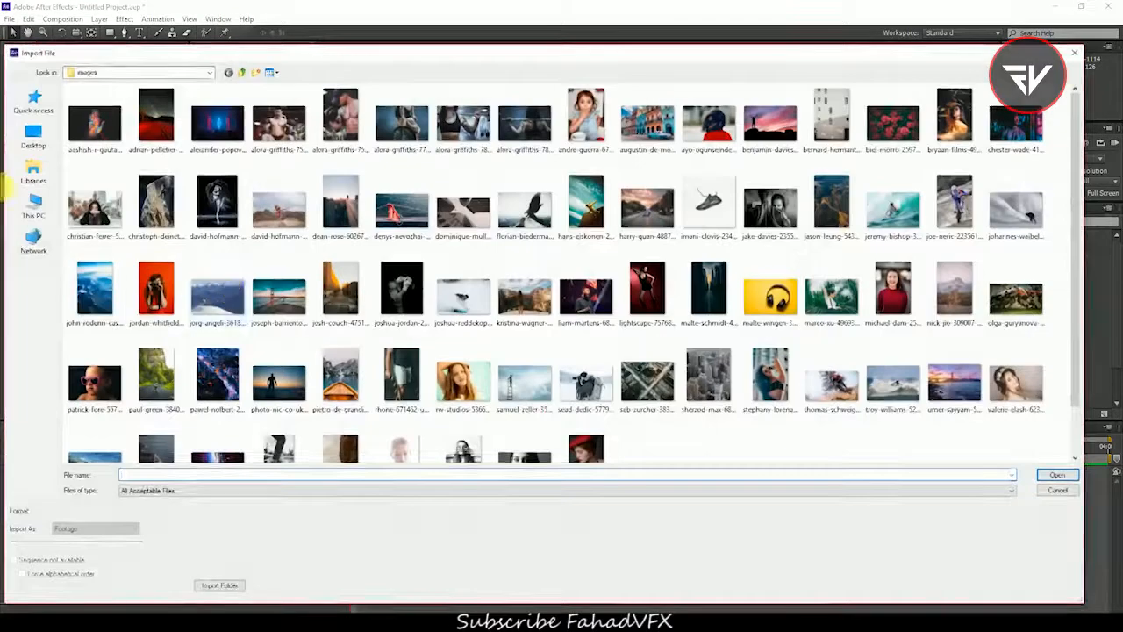
click(35, 207)
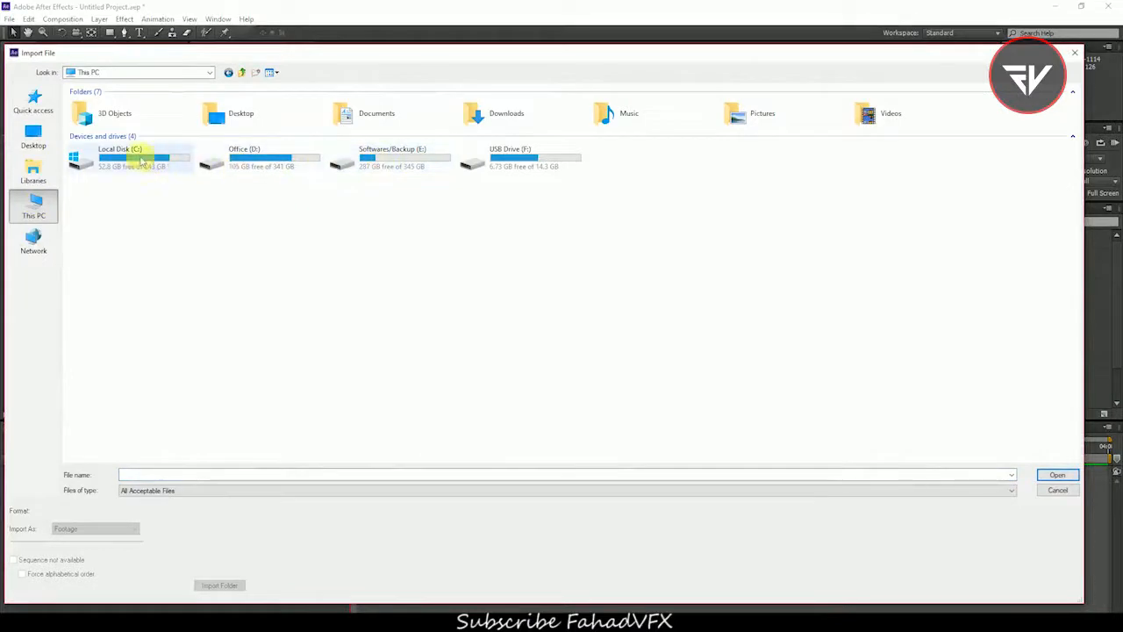
double_click(244, 114)
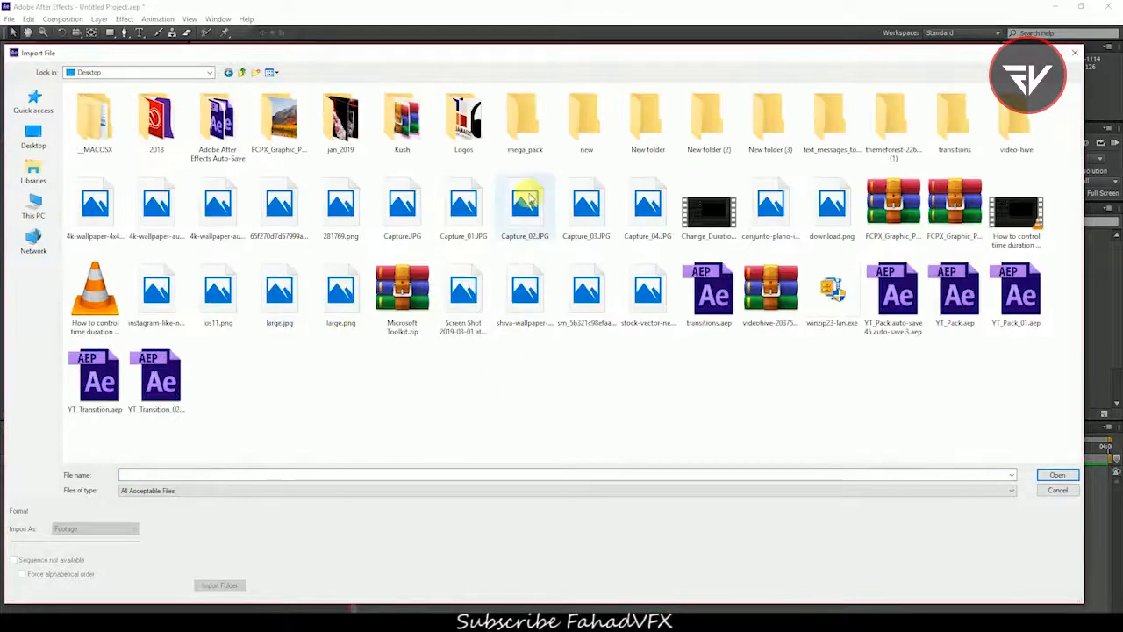
double_click(524, 121)
double_click(130, 107)
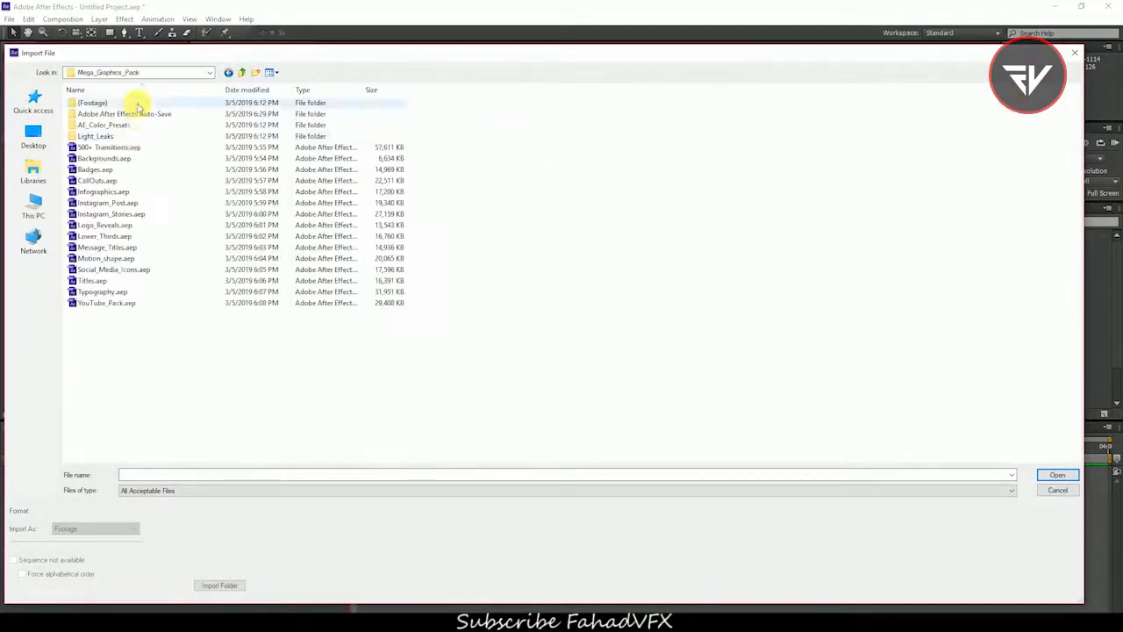
click(123, 149)
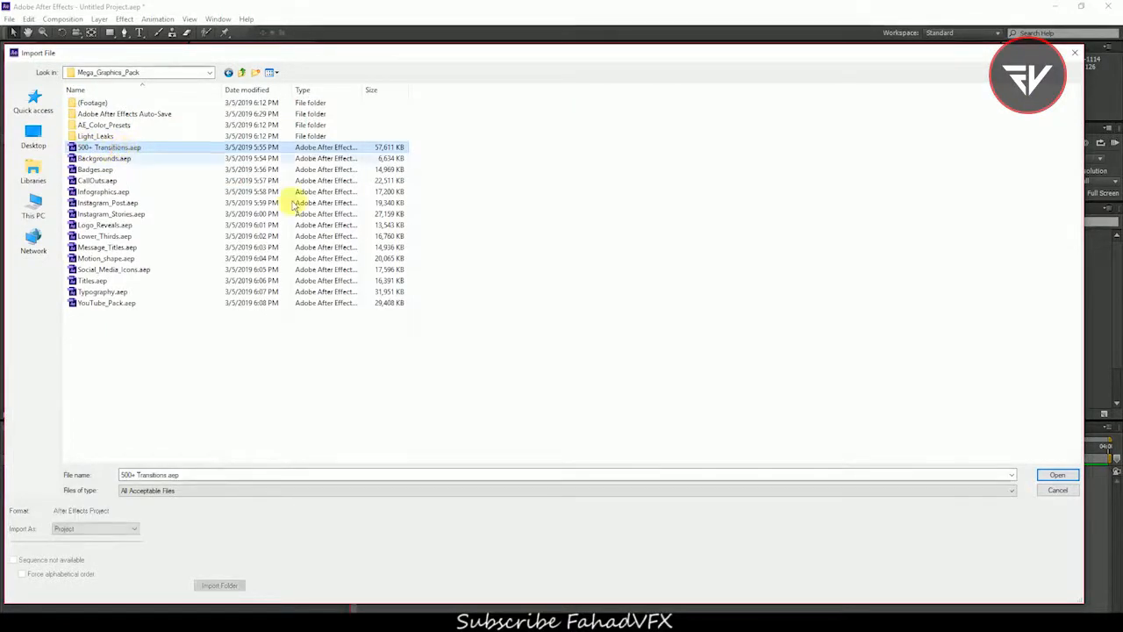
click(1054, 475)
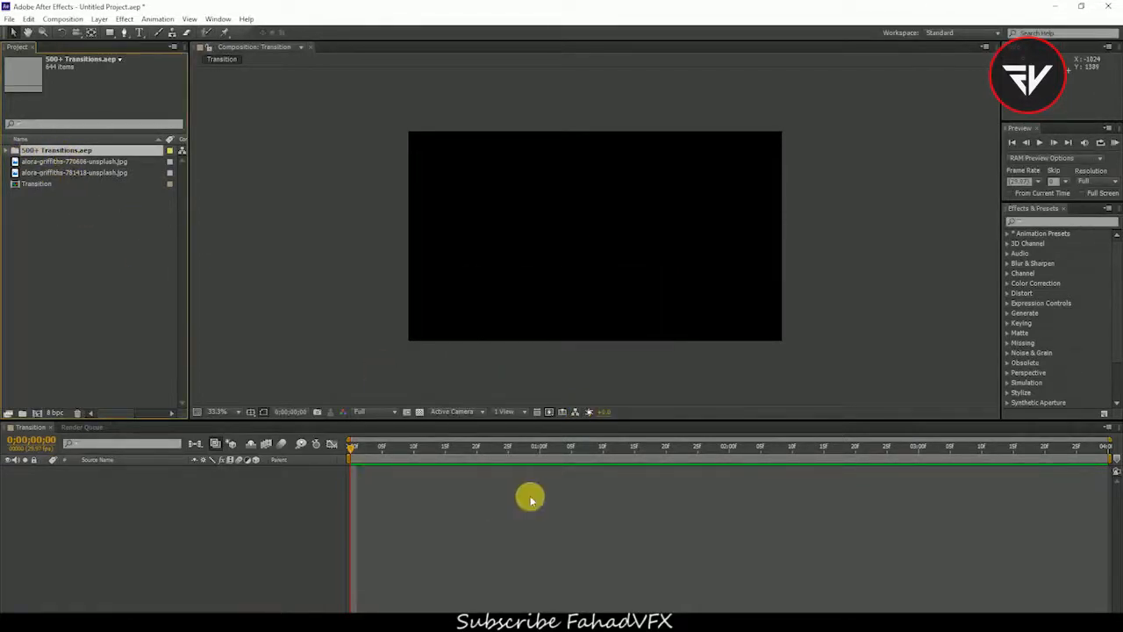
- Add the alora-griffiths-781418 image to the Transition composition and trim its end to 0;00;02;00
click(55, 174)
drag(54, 174, 237, 478)
click(544, 460)
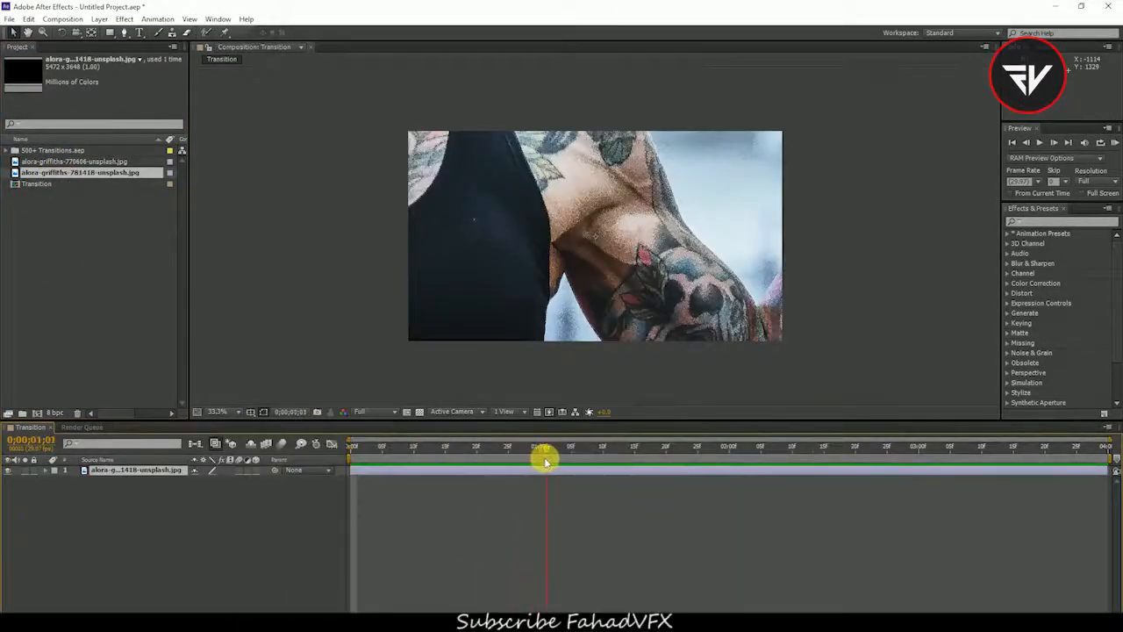
drag(538, 450, 734, 484)
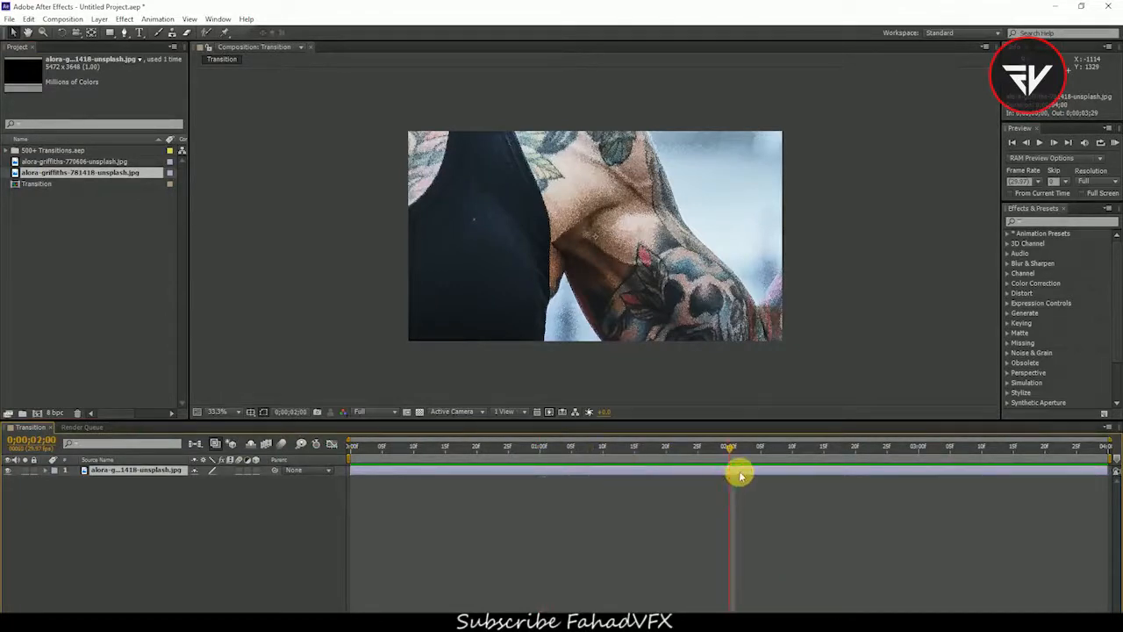
key(alt+bracketright)
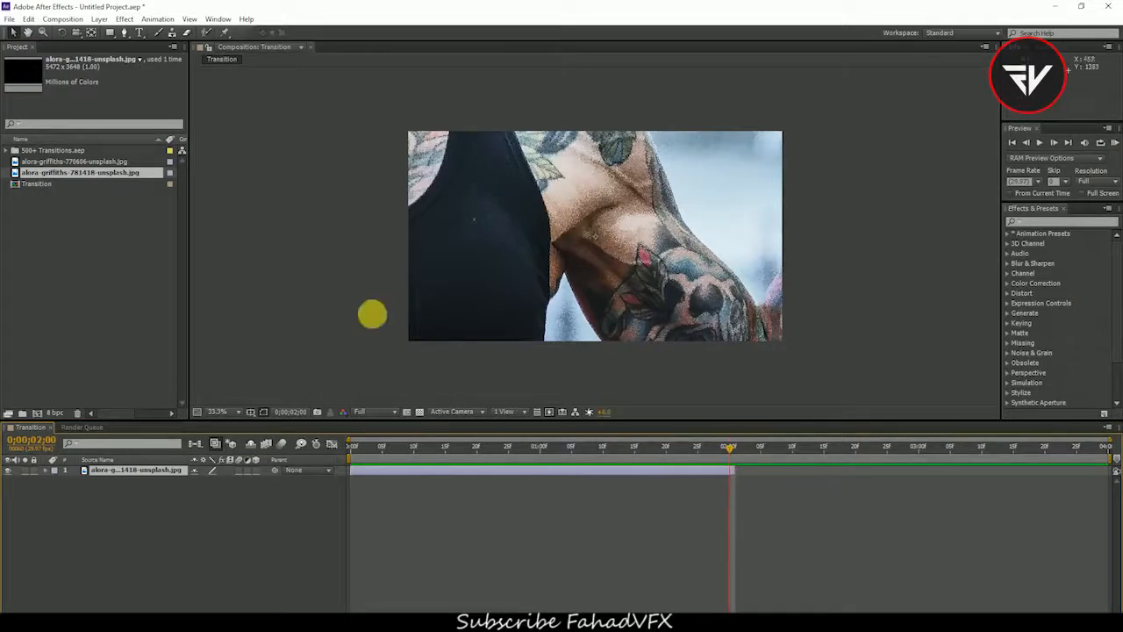
- Add the alora-griffiths-770606 image above the first image layer and trim its start to 0;00;02;00
click(63, 163)
drag(63, 165, 745, 474)
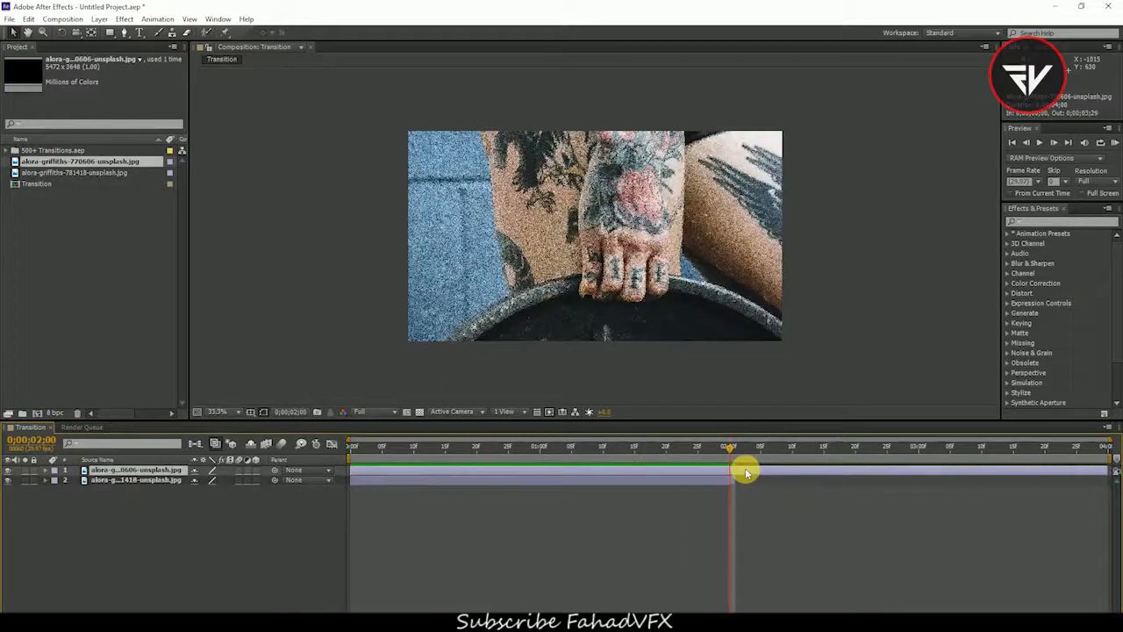
key(alt+bracketleft)
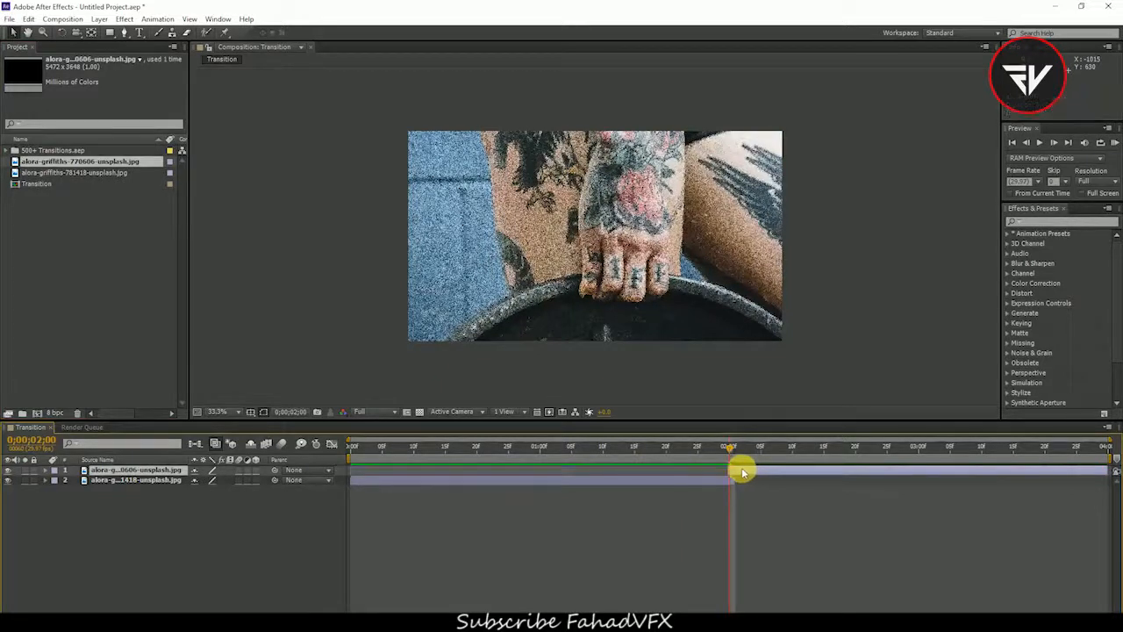
- Scale both image layers to 38% and move the playhead to 0;00;01;27 to check the first image
shift+click(136, 480)
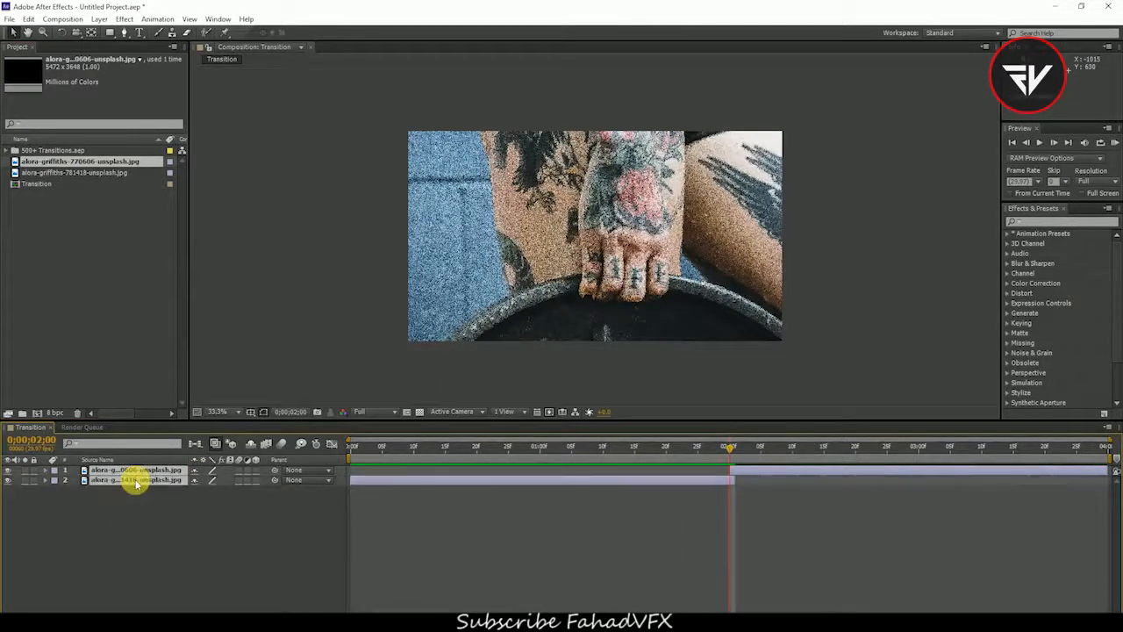
key(s)
drag(213, 480, 170, 476)
click(480, 538)
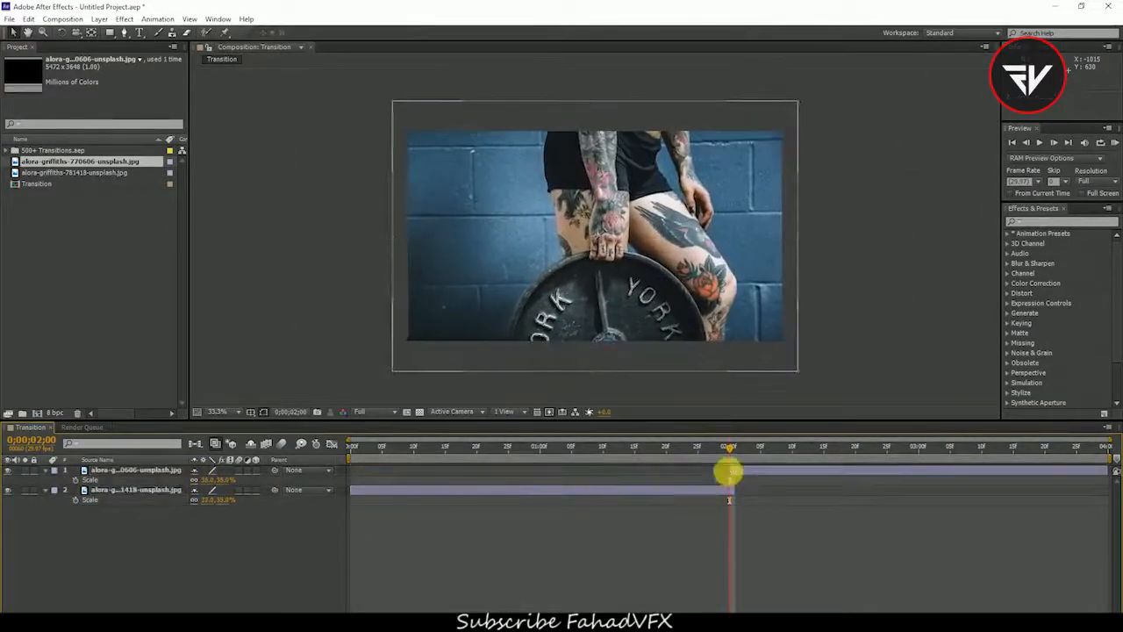
drag(720, 452, 711, 514)
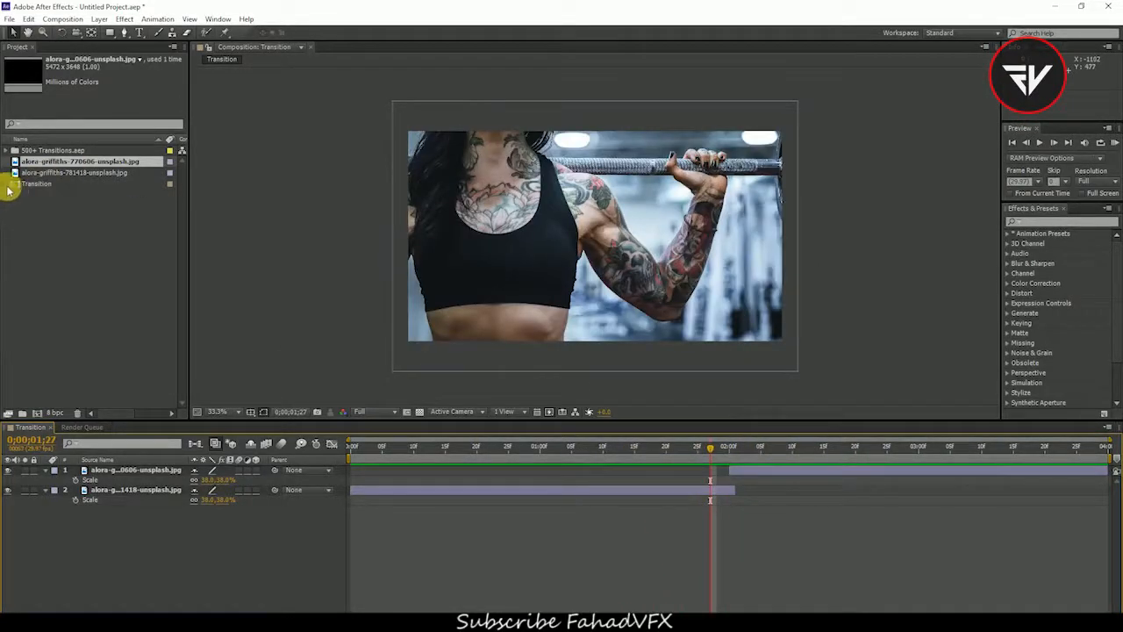
- Add swipe-1-B from the 1_into_2_swipe folder of Camera_Transitions above the images, aligning its cut marker with the point where they meet
click(7, 191)
click(5, 151)
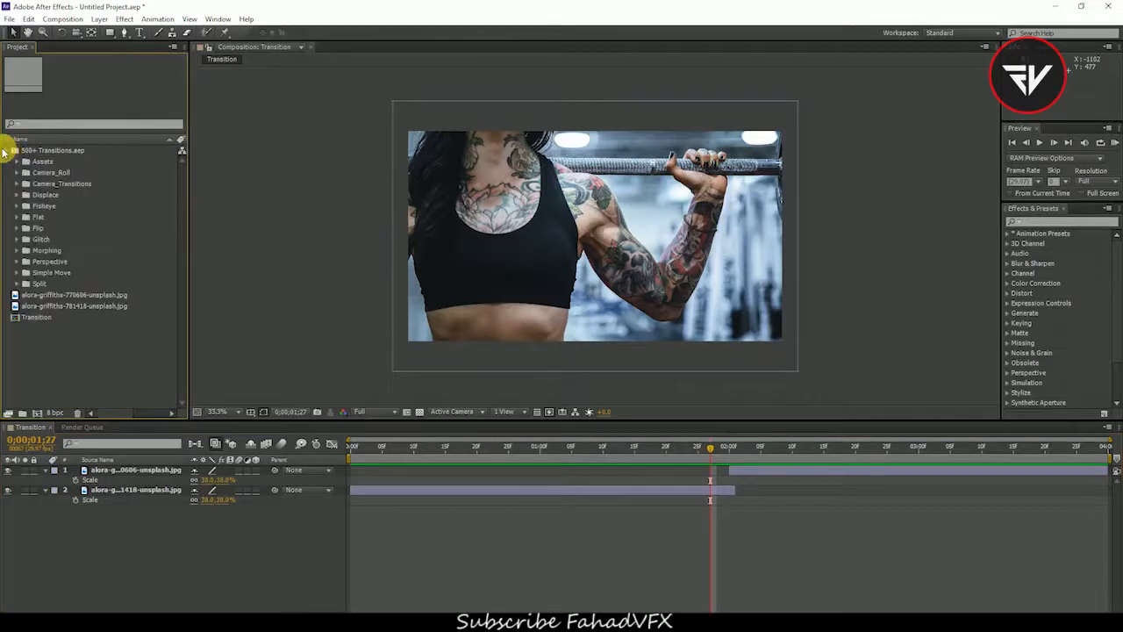
click(39, 172)
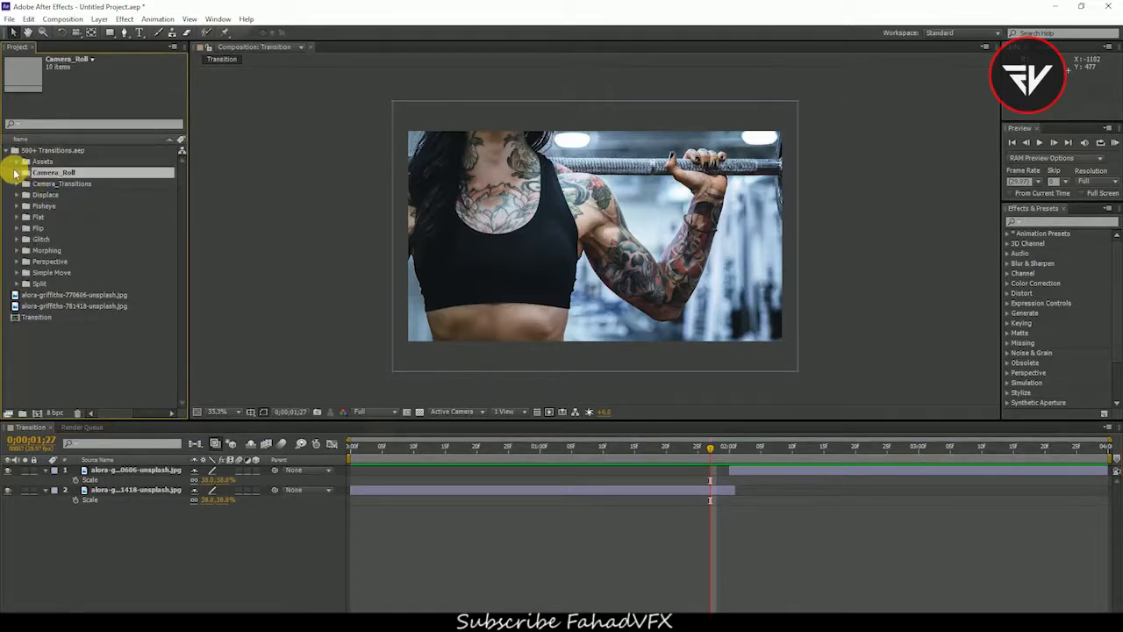
click(48, 185)
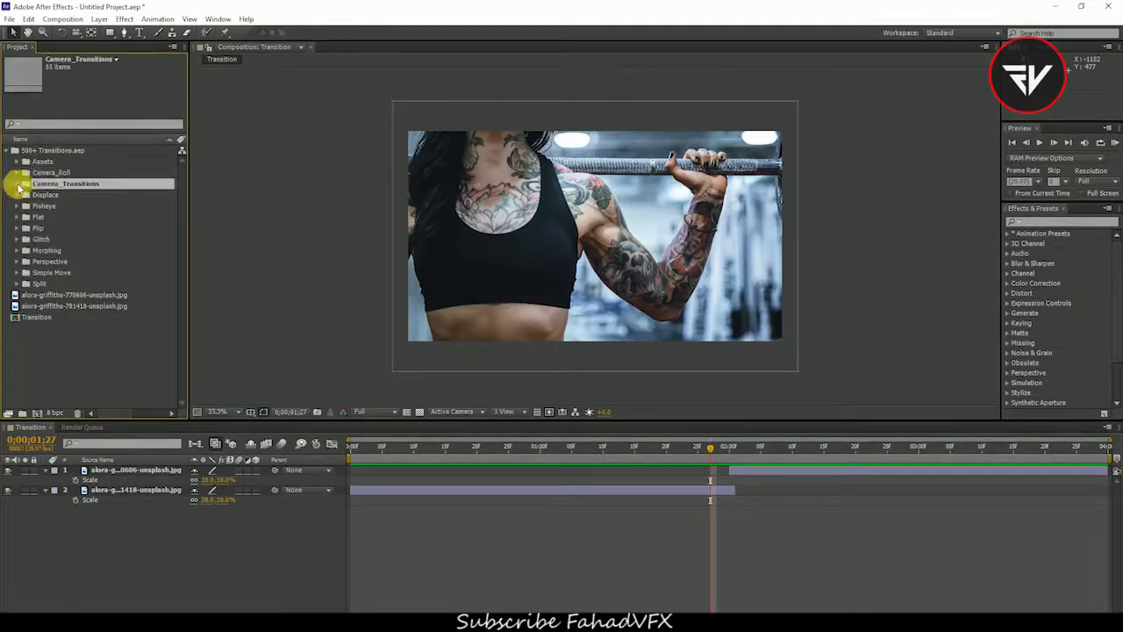
click(16, 184)
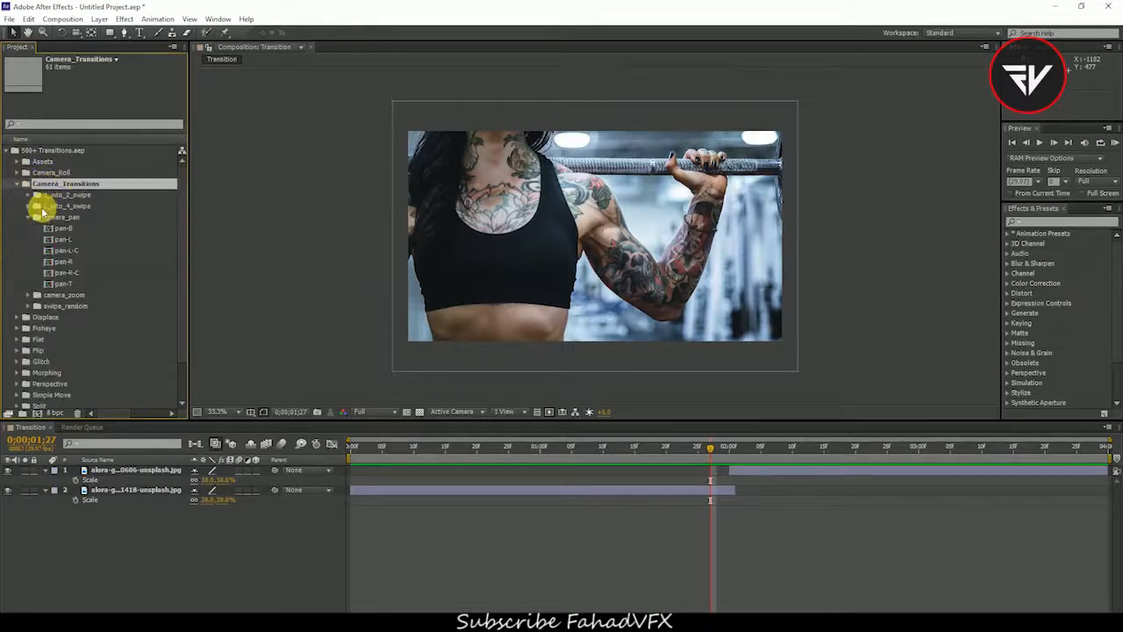
click(31, 215)
click(29, 197)
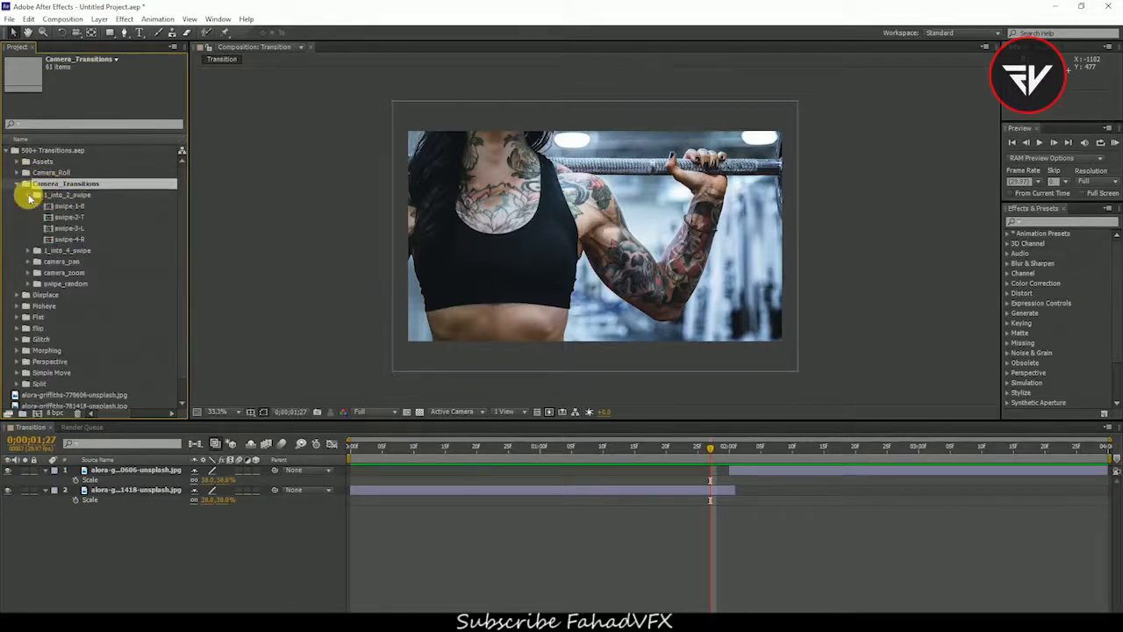
click(63, 207)
drag(70, 211, 702, 465)
drag(768, 474, 704, 470)
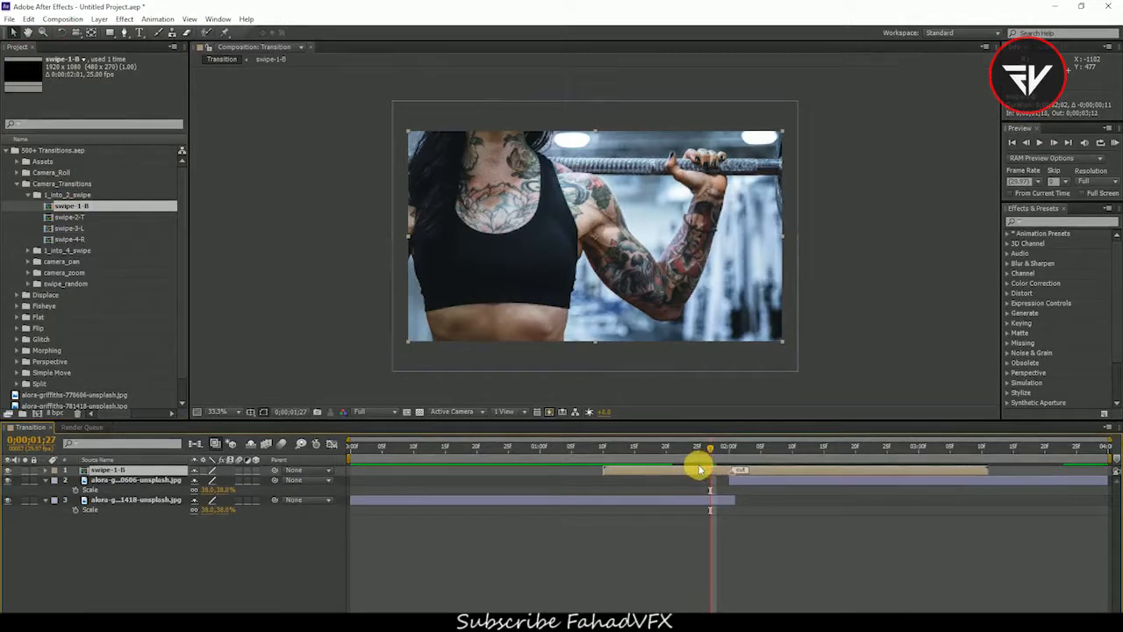
- Collapse the image layers' properties, enable Collapse Transformations on the swipe-1-B layer, and preview the swipe from 0;00;00;28
click(46, 480)
click(45, 490)
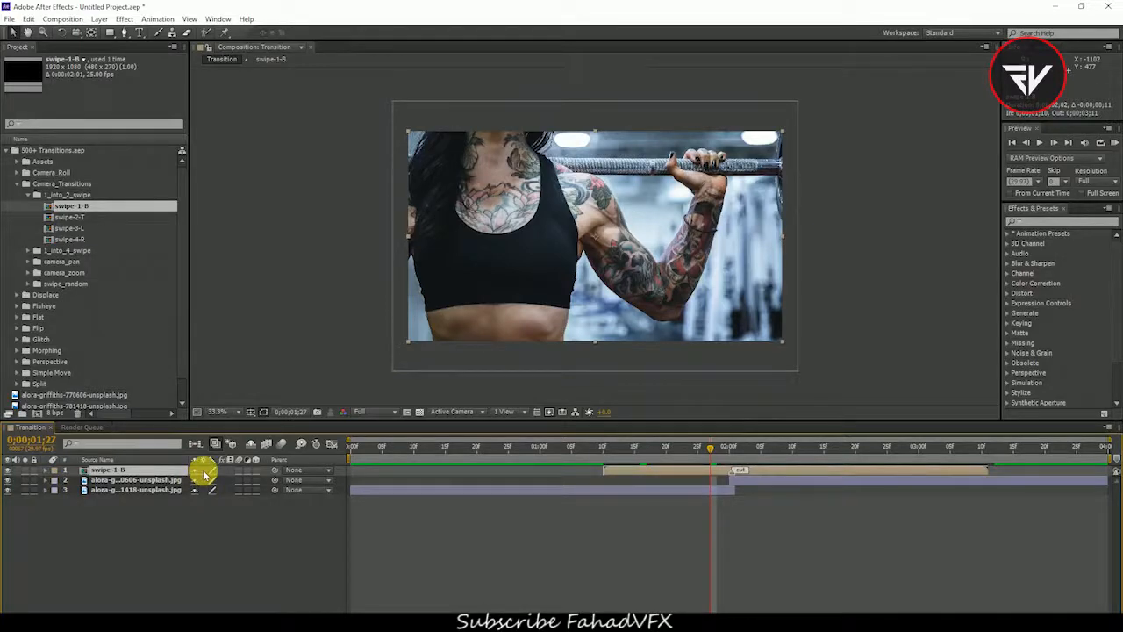
drag(712, 453, 528, 459)
key(space)
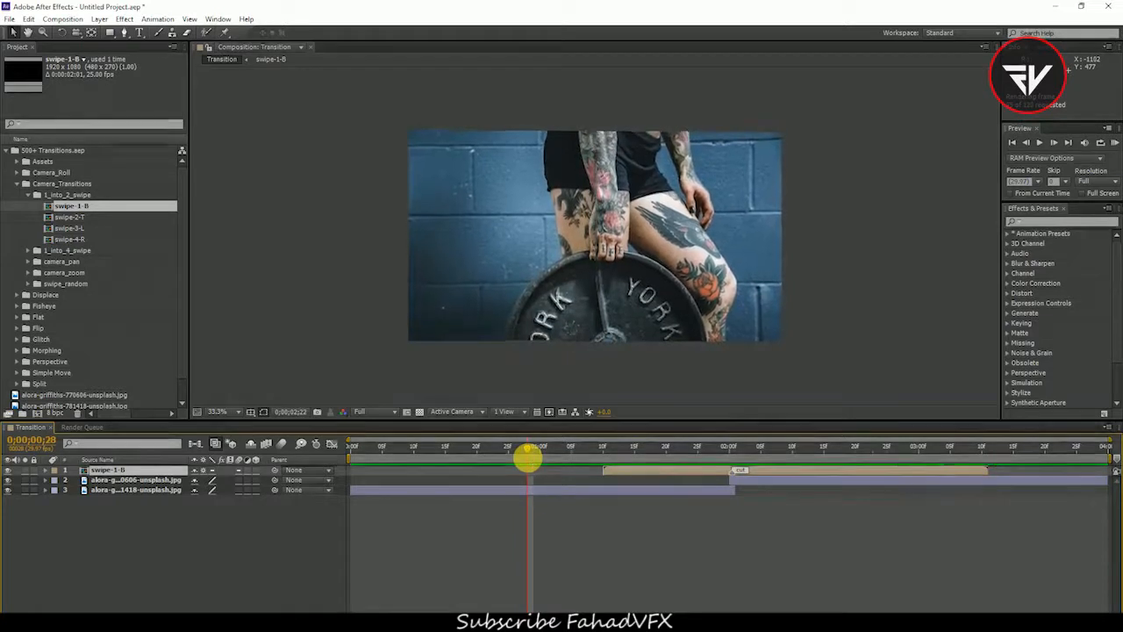
key(KP_0)
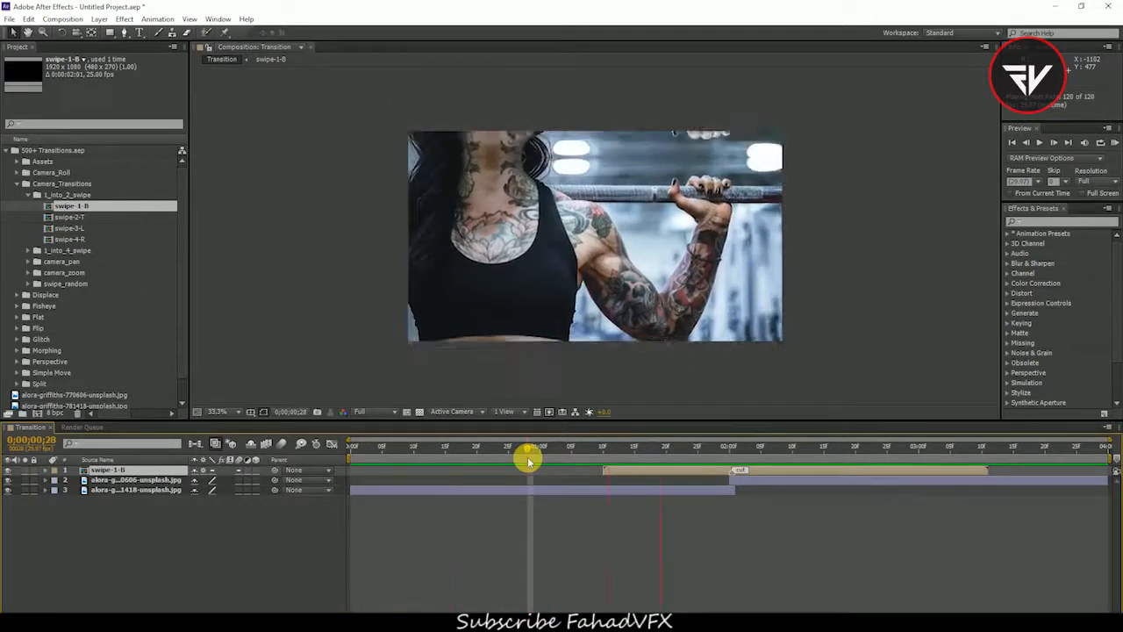
key(space)
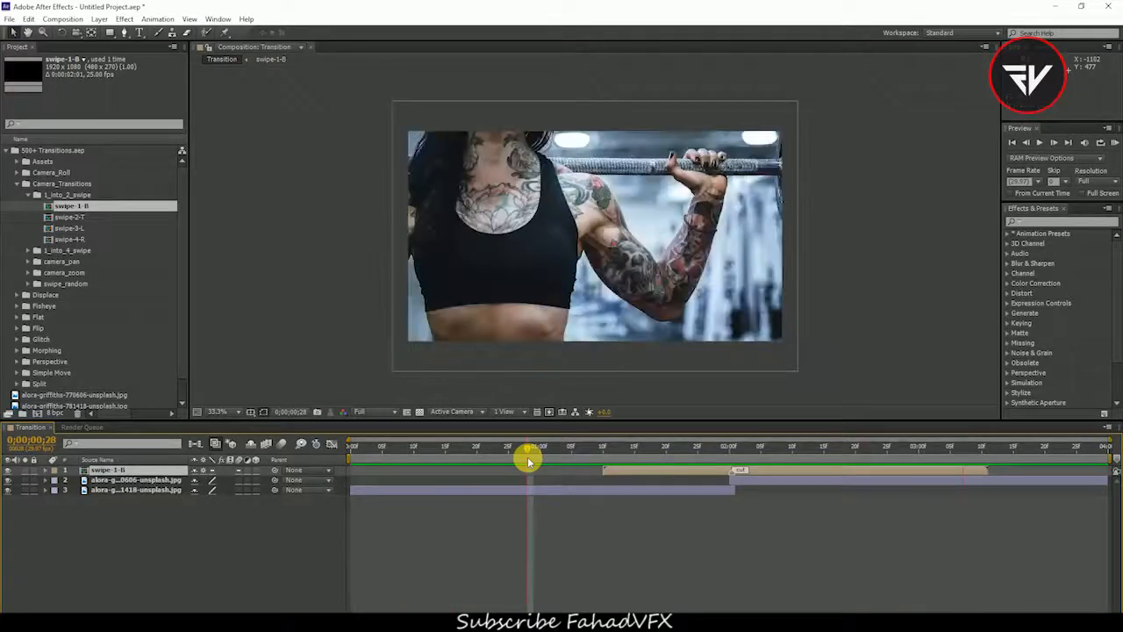
- Replace the swipe-1-B layer with camera_roll_07 from the Camera_Roll folder, aligning its cut marker with the point where the images meet
key(Delete)
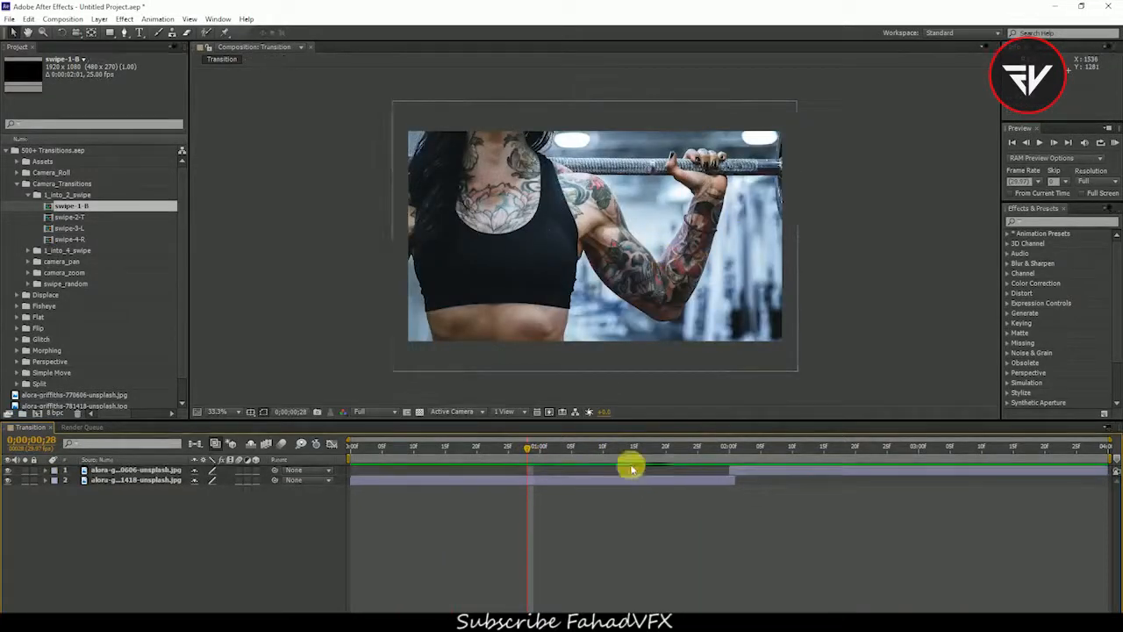
click(17, 184)
click(17, 184)
click(16, 172)
drag(66, 250, 164, 476)
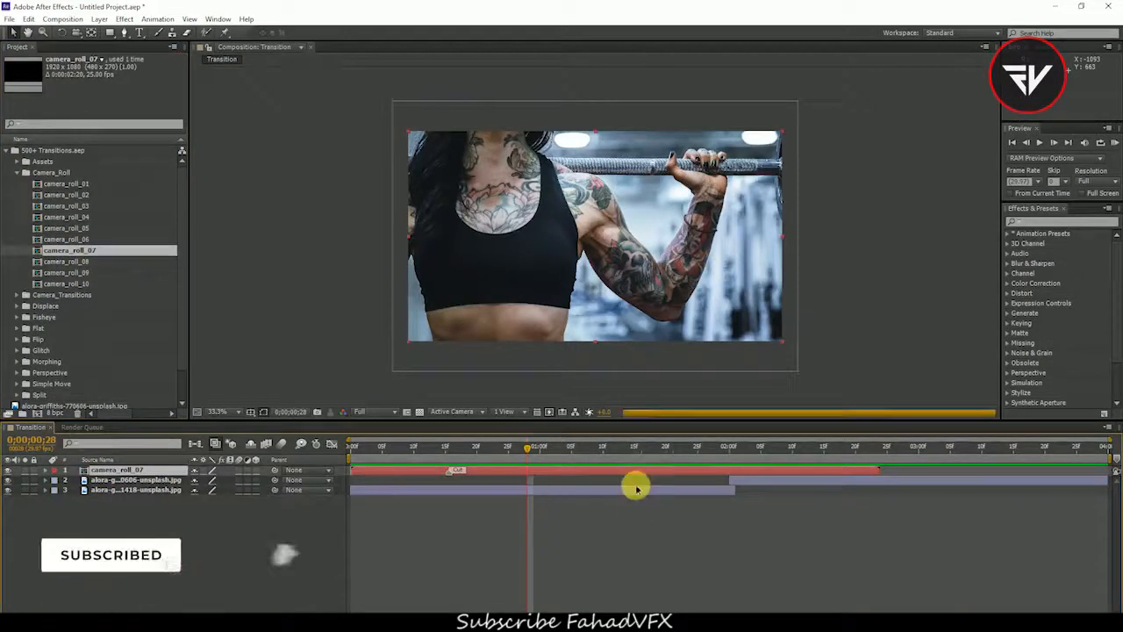
drag(585, 471, 867, 457)
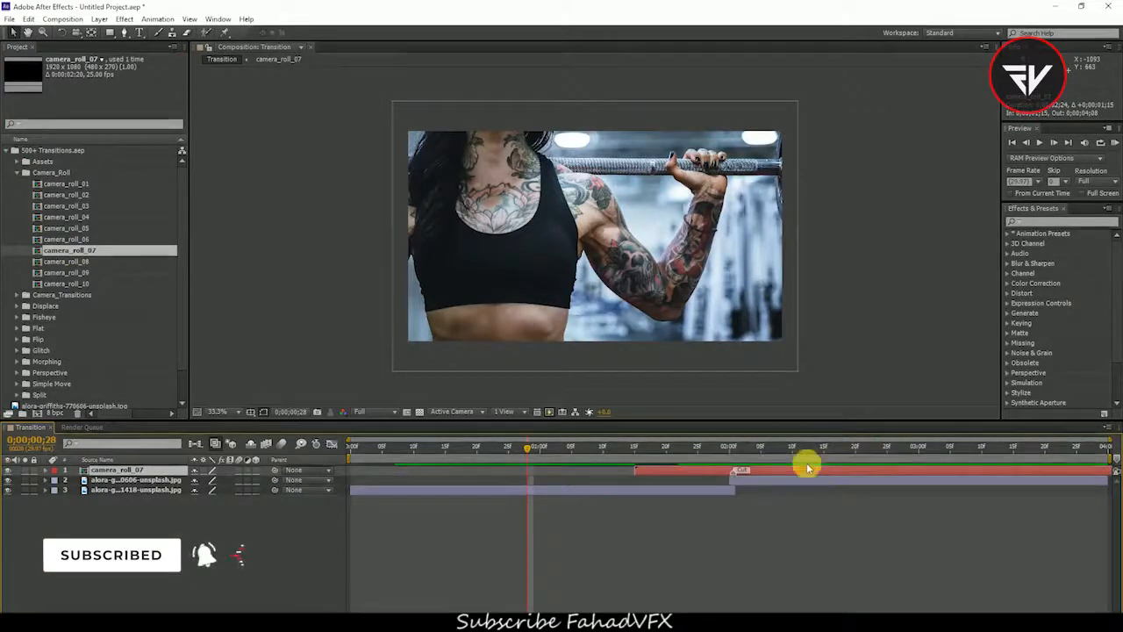
- Enable Collapse Transformations on the camera_roll_07 layer and preview the transition between the two images from 0;00;00;08
click(730, 450)
drag(749, 450, 698, 449)
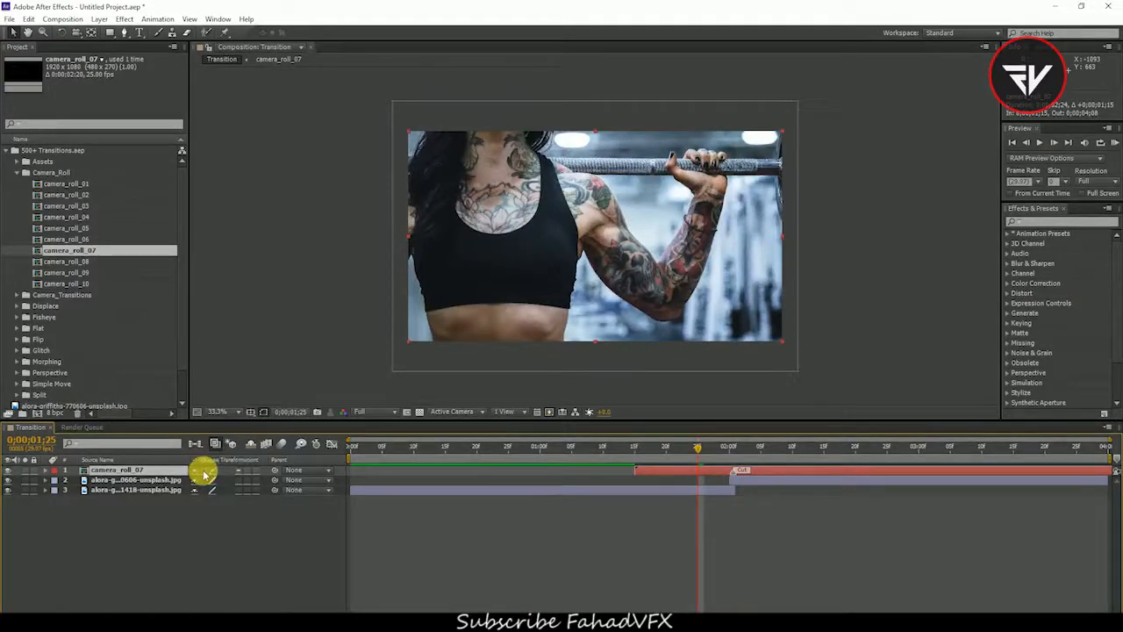
drag(699, 446, 630, 449)
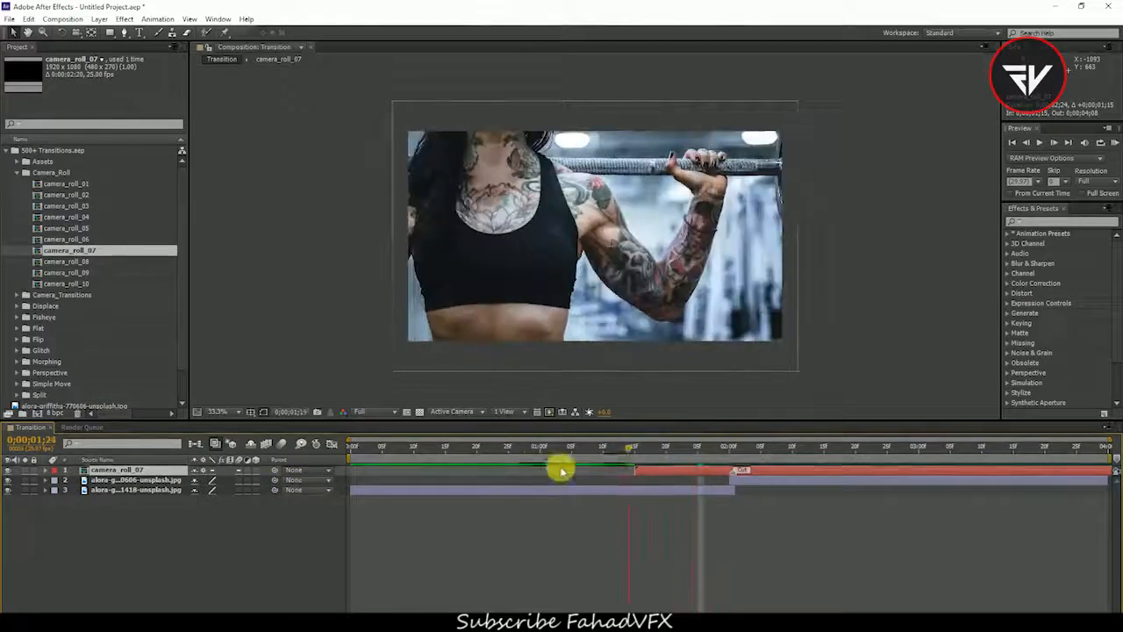
drag(562, 471, 499, 479)
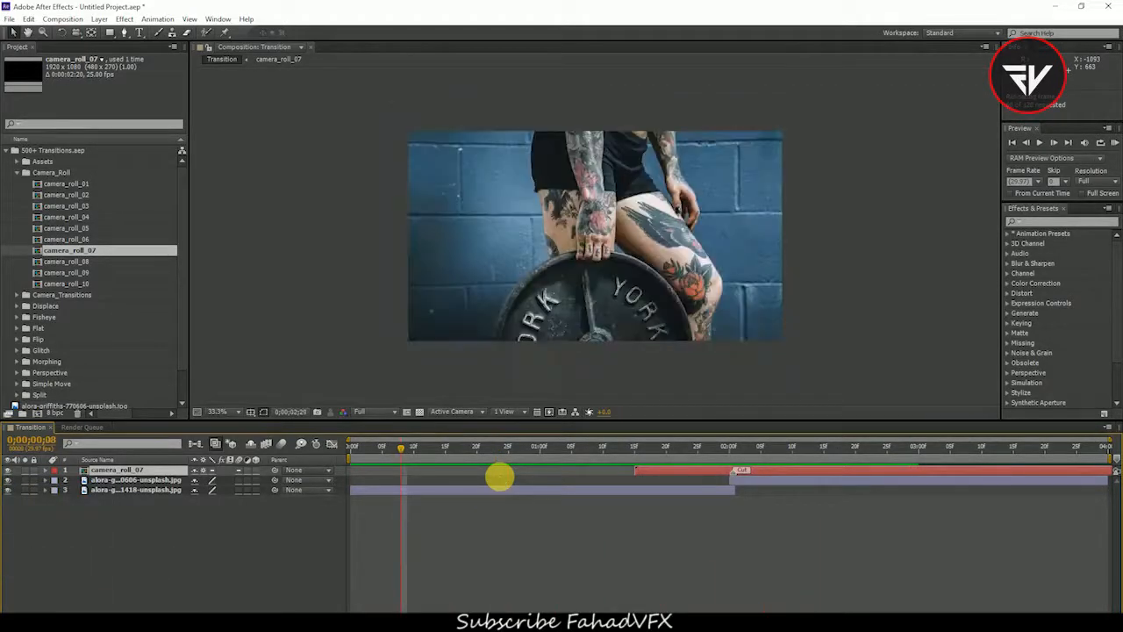
key(space)
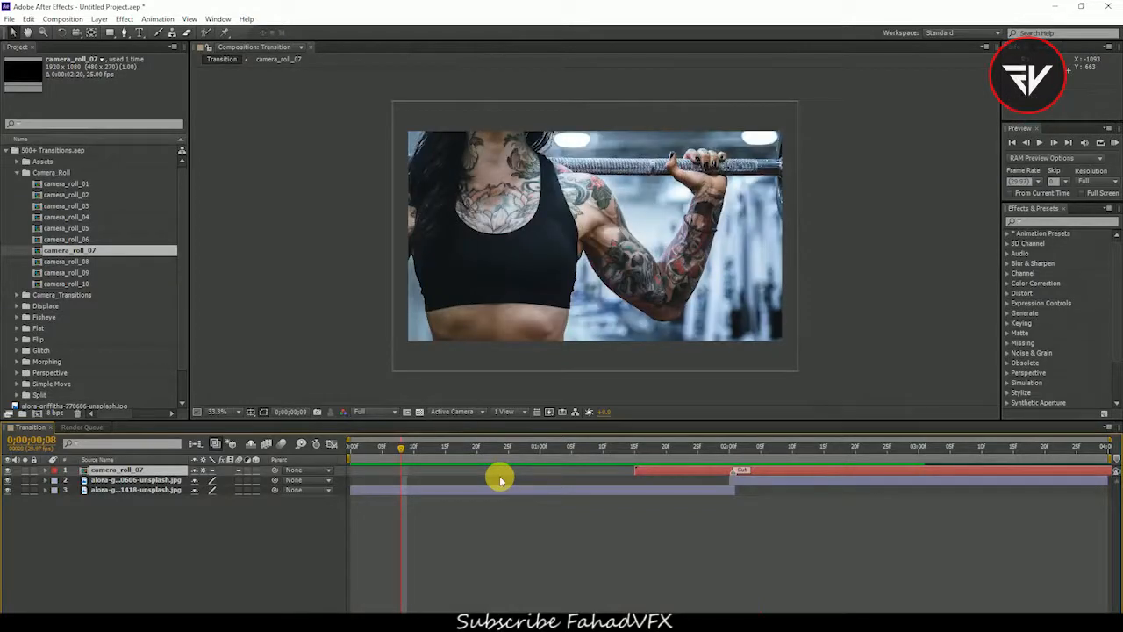
key(space)
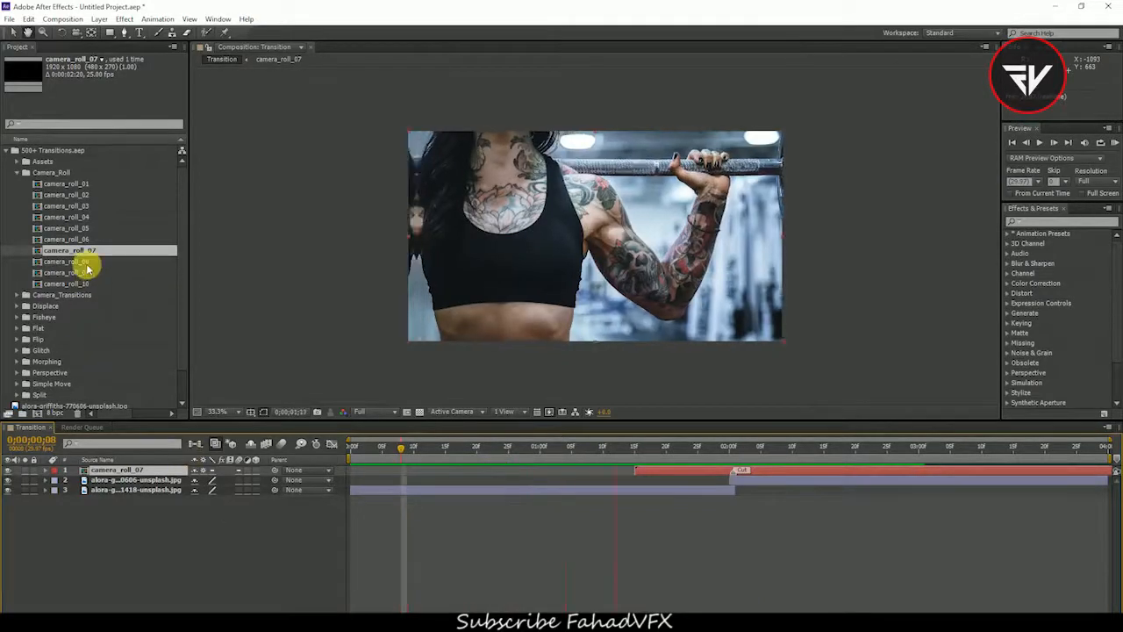
- Stop the preview and collapse the Camera_Roll folder and the 500+ Transitions.aep folder after looking over the transition category folders
key(space)
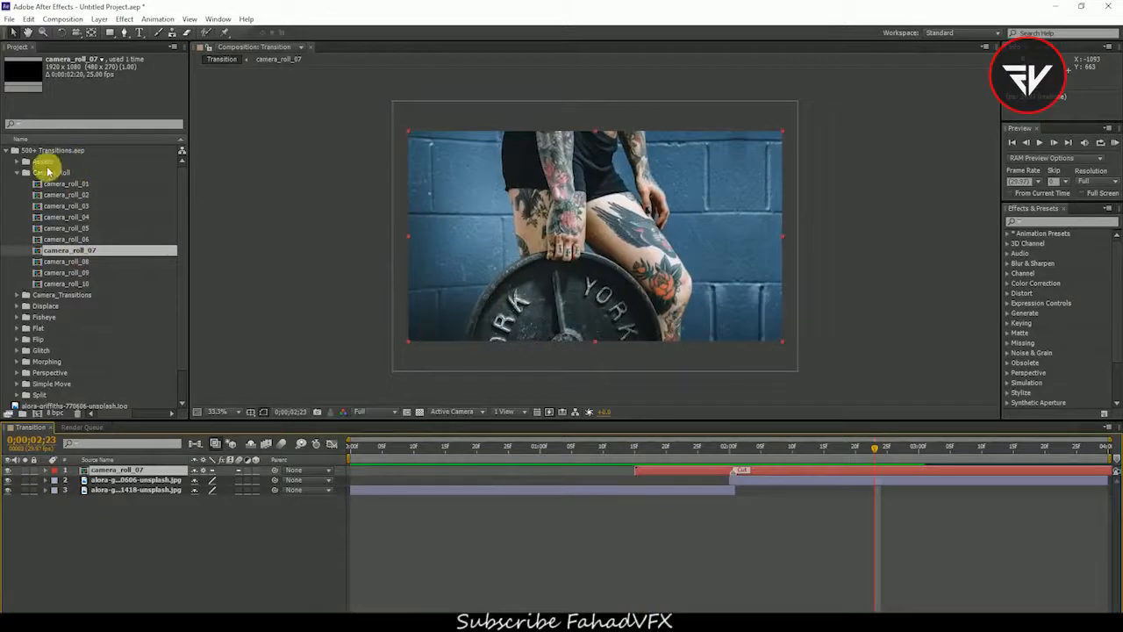
click(20, 172)
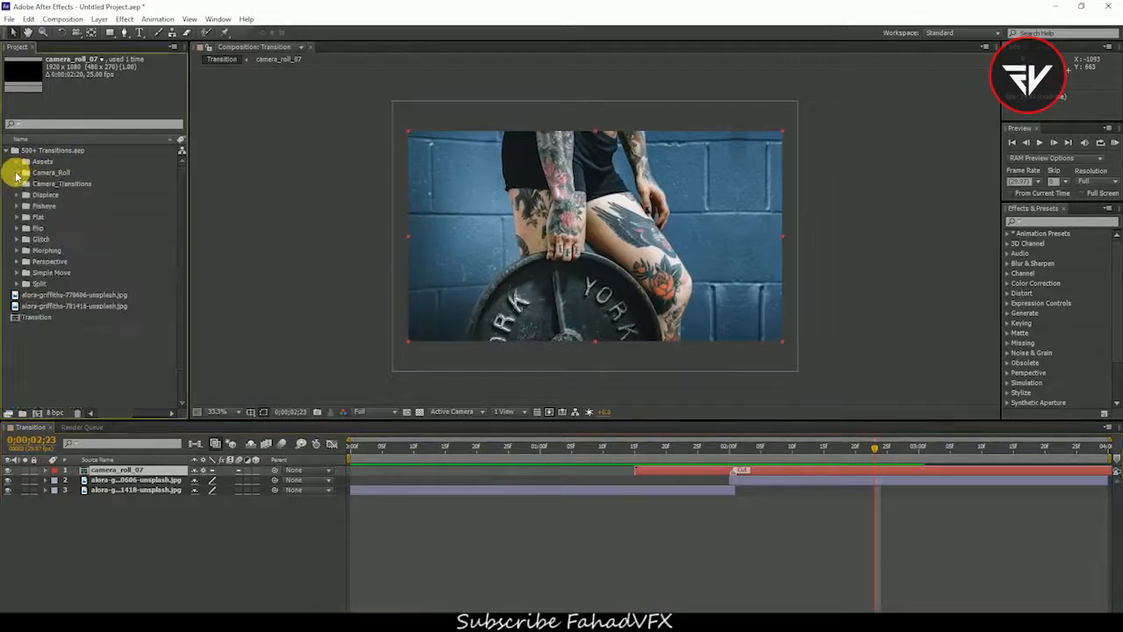
click(50, 320)
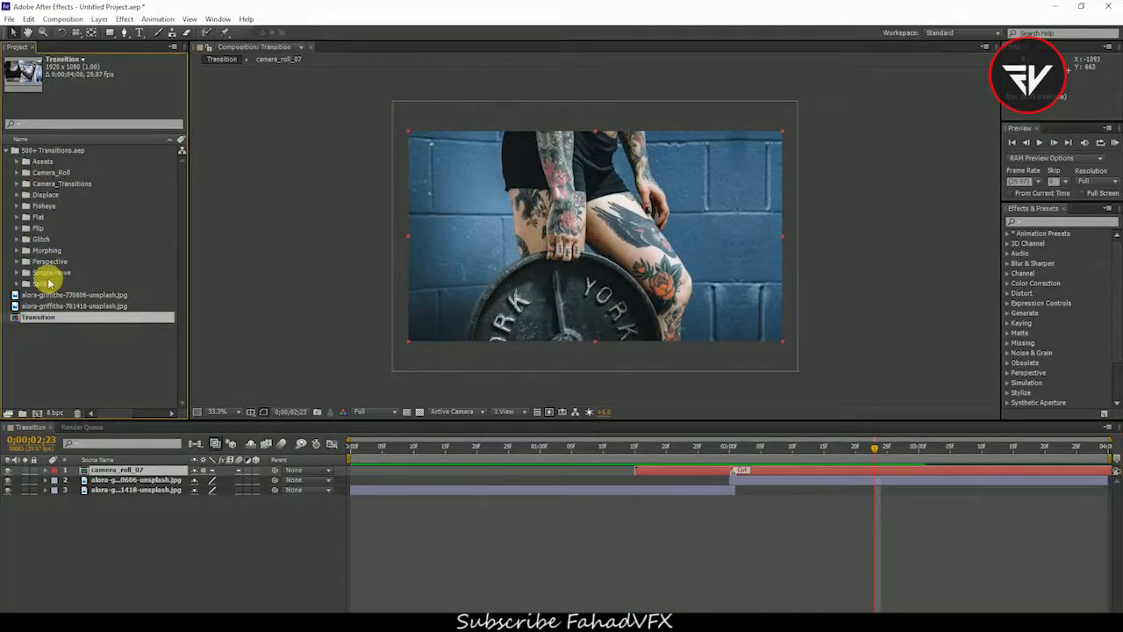
click(48, 275)
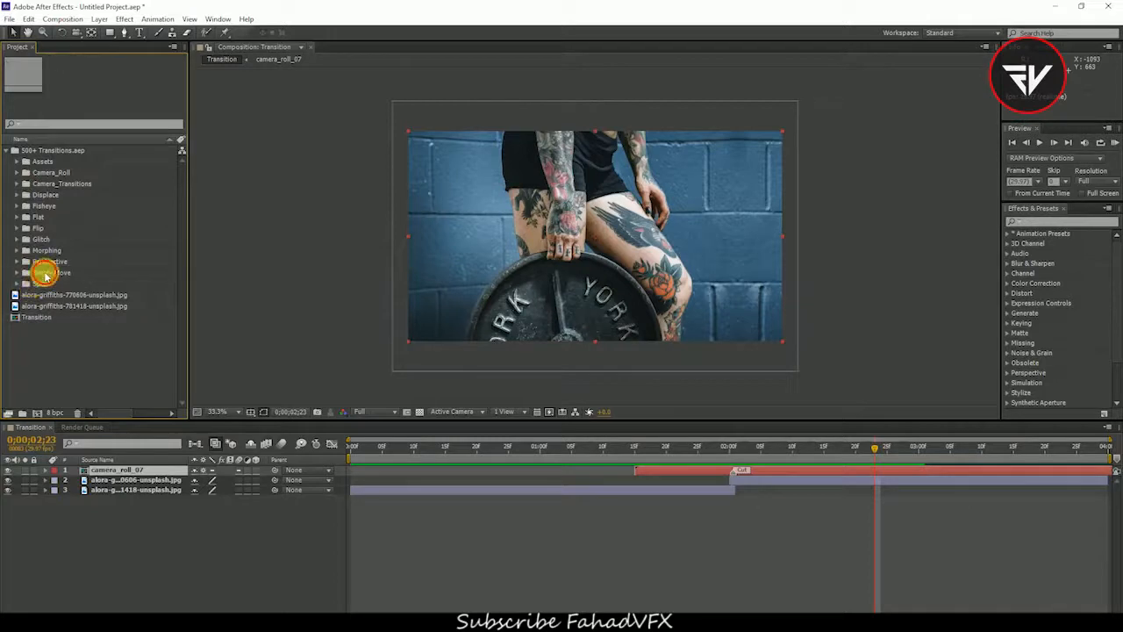
click(46, 275)
click(48, 251)
click(43, 240)
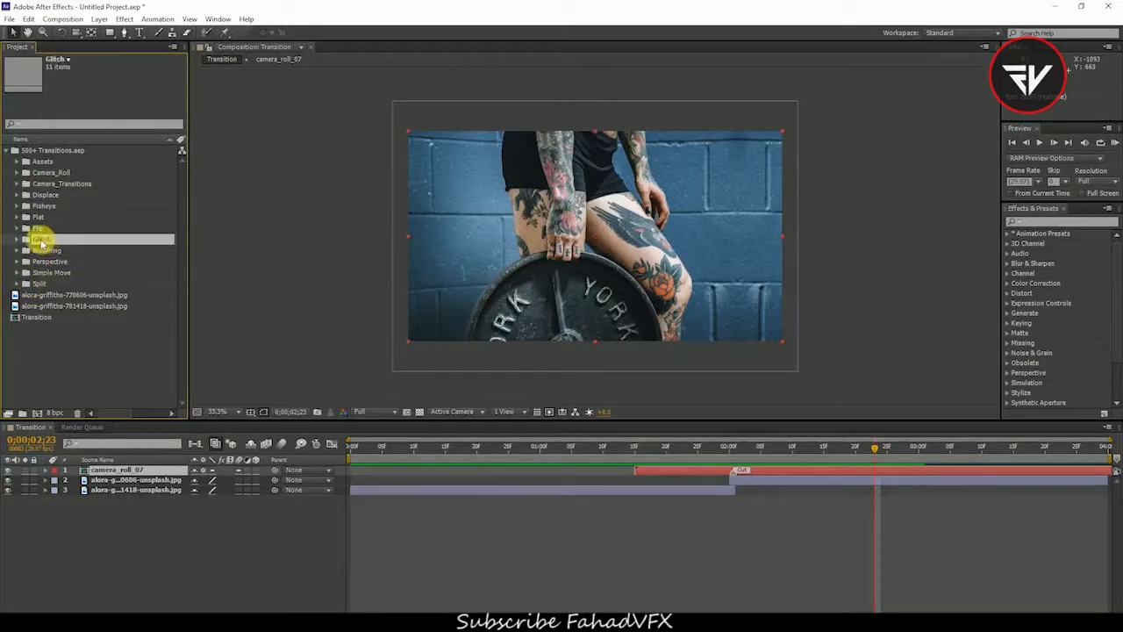
click(40, 229)
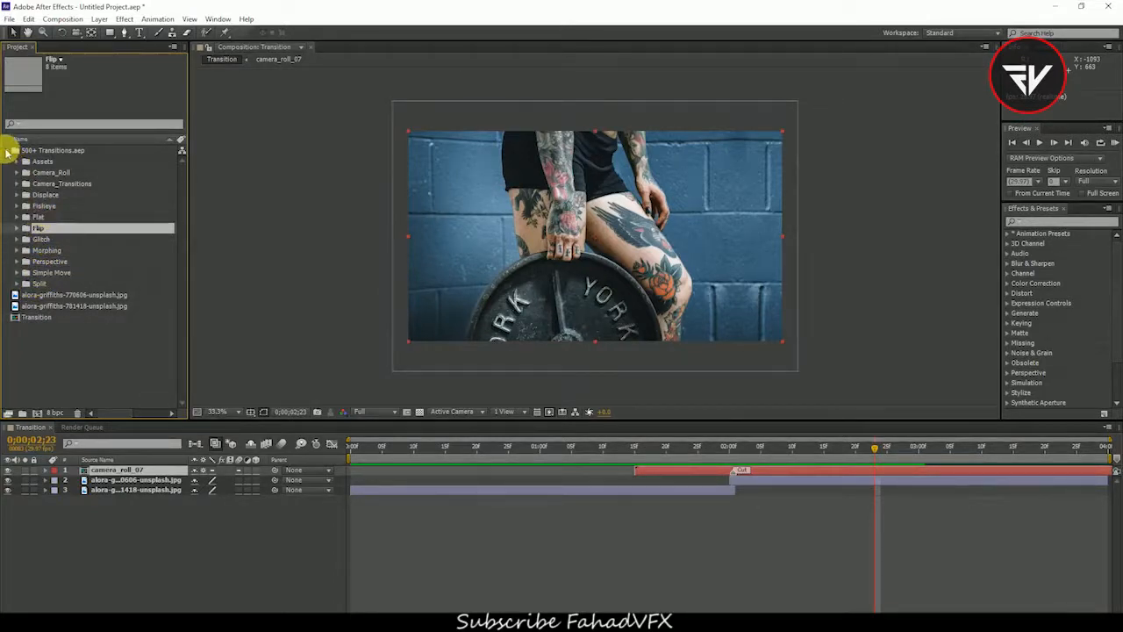
click(7, 150)
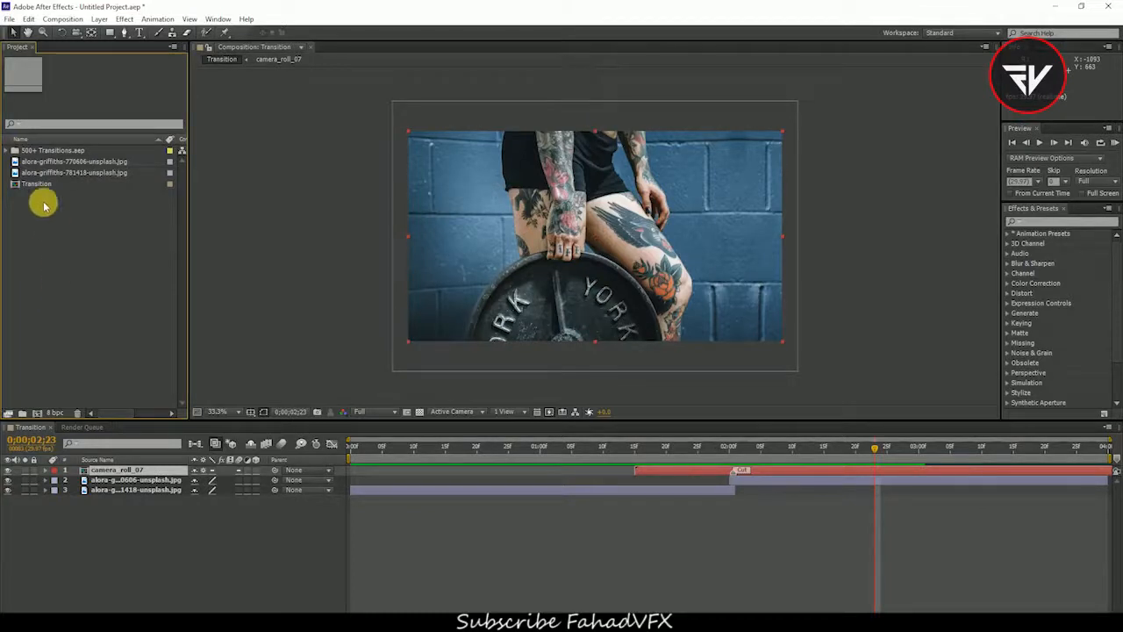